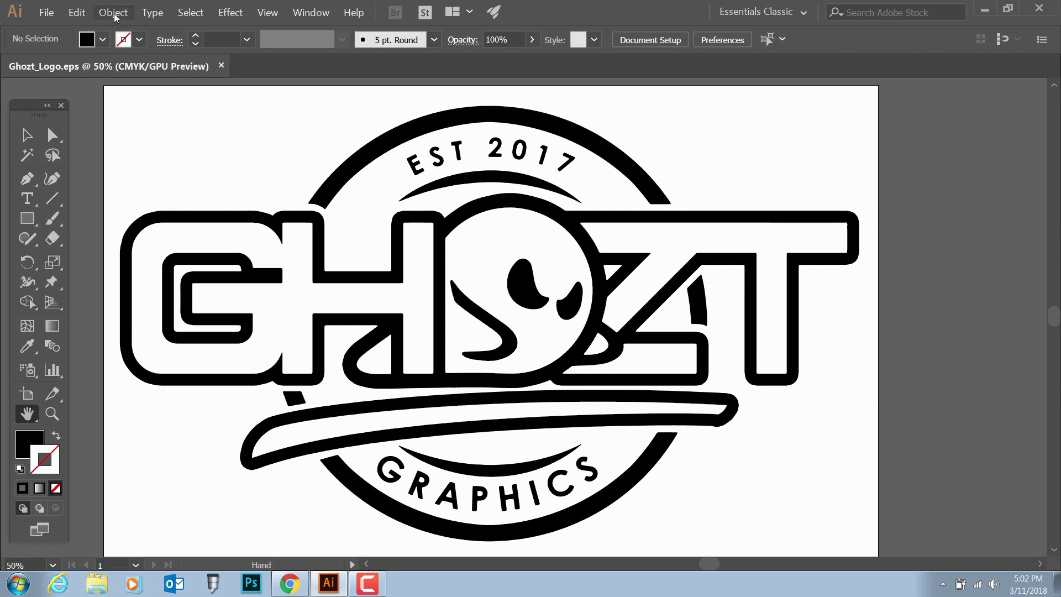
left_click(115, 17)
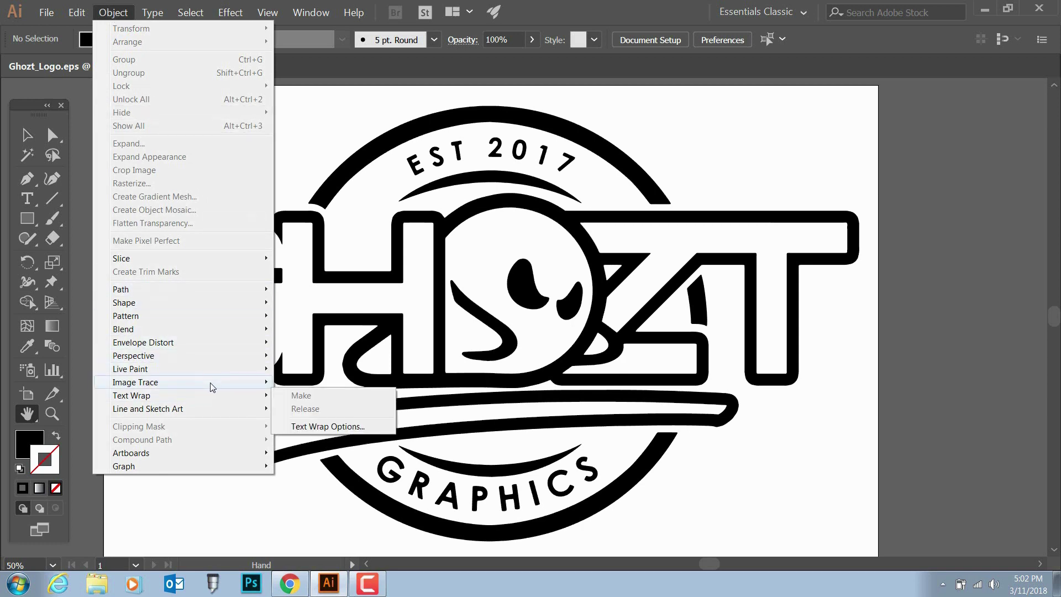
mouse_move(225, 387)
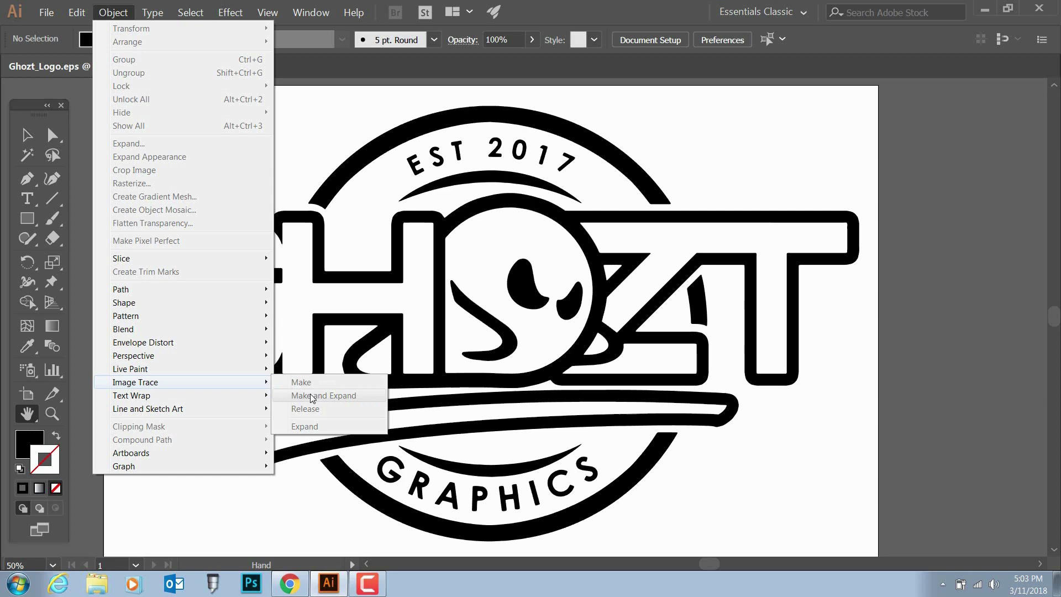
left_click(695, 142)
Select the whole logo artwork, display its anchor points with Direct Selection to inspect its vector paths, and clear the selection.
key("v")
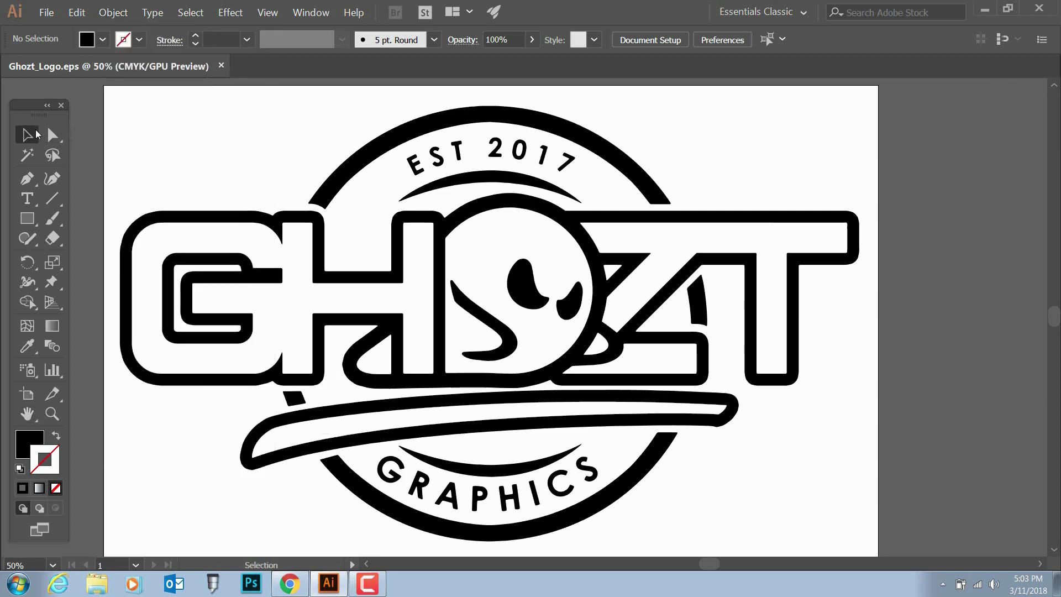
left_click(376, 158)
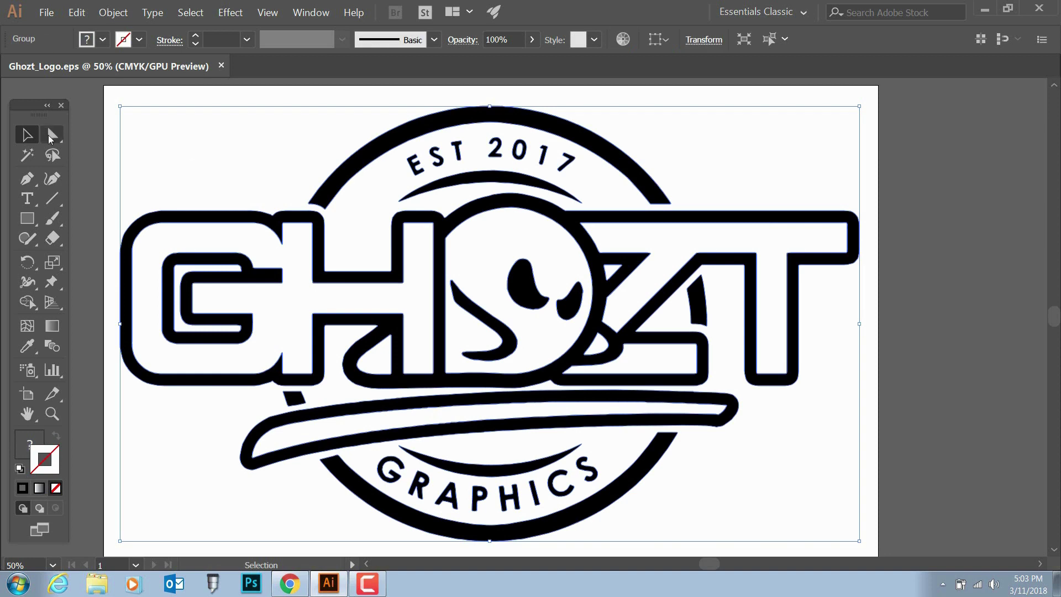
left_click(50, 136)
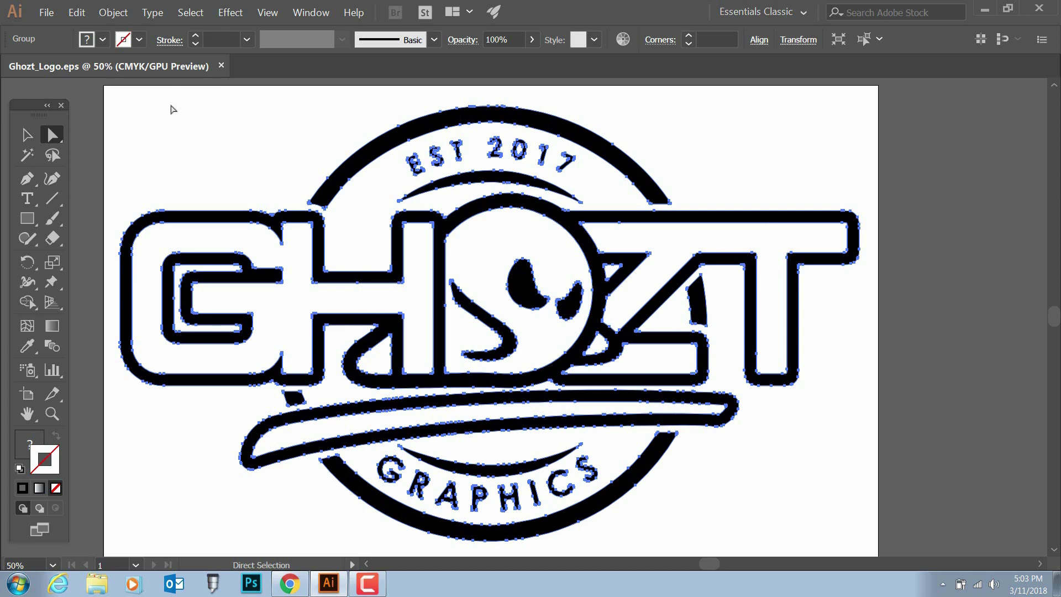
left_click(173, 111)
Save the logo in Illustrator EPS format as Ghozt_Logo.eps in the Youtube_tutorial folder, replacing the existing file and accepting the Illustrator CC EPS options.
left_click(47, 12)
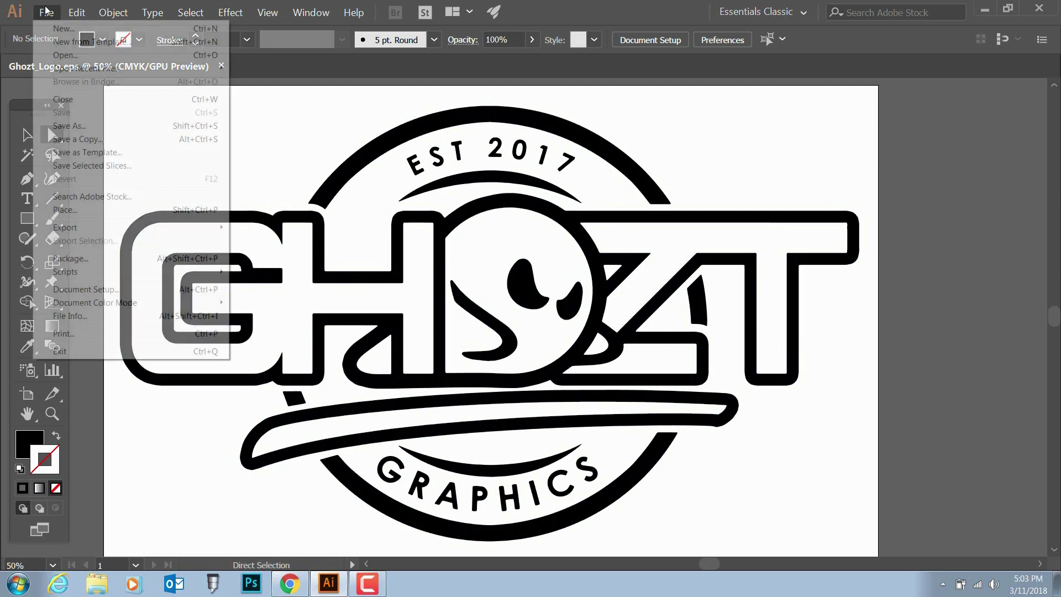
left_click(92, 126)
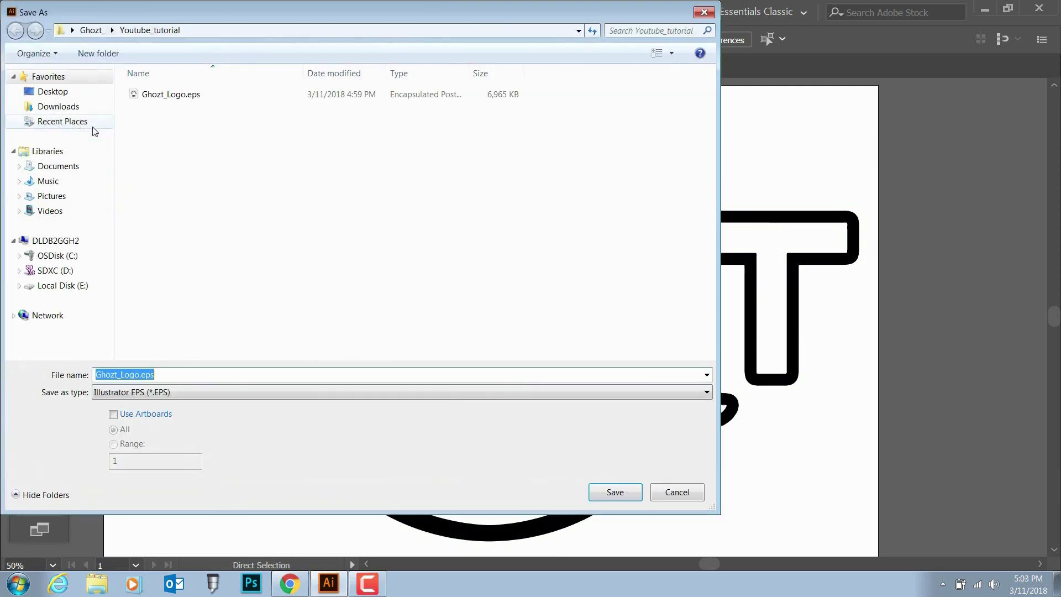
left_click(196, 100)
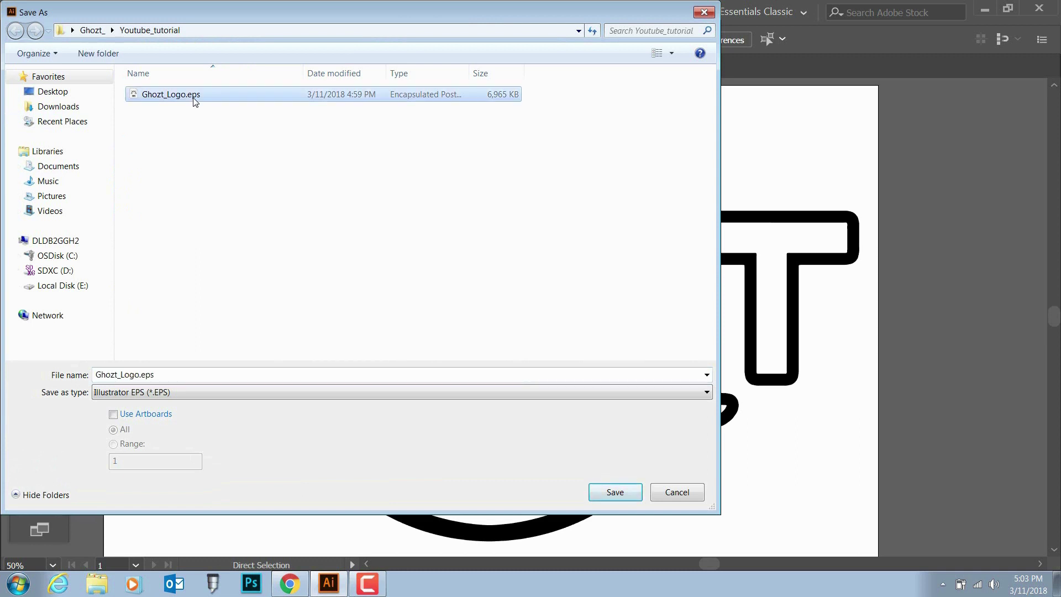
left_click(262, 391)
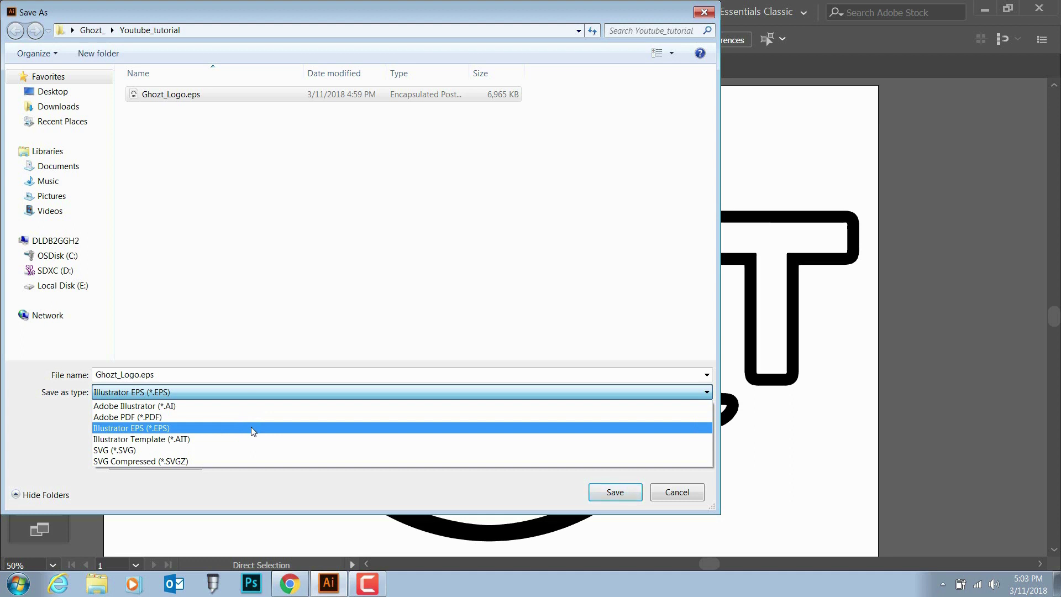
left_click(333, 428)
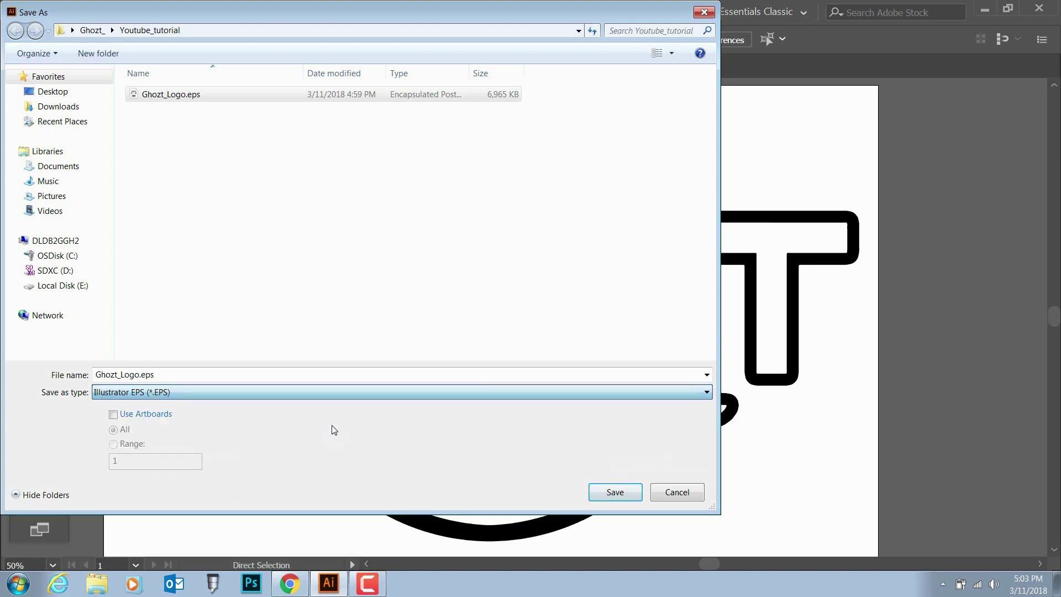
left_click(602, 492)
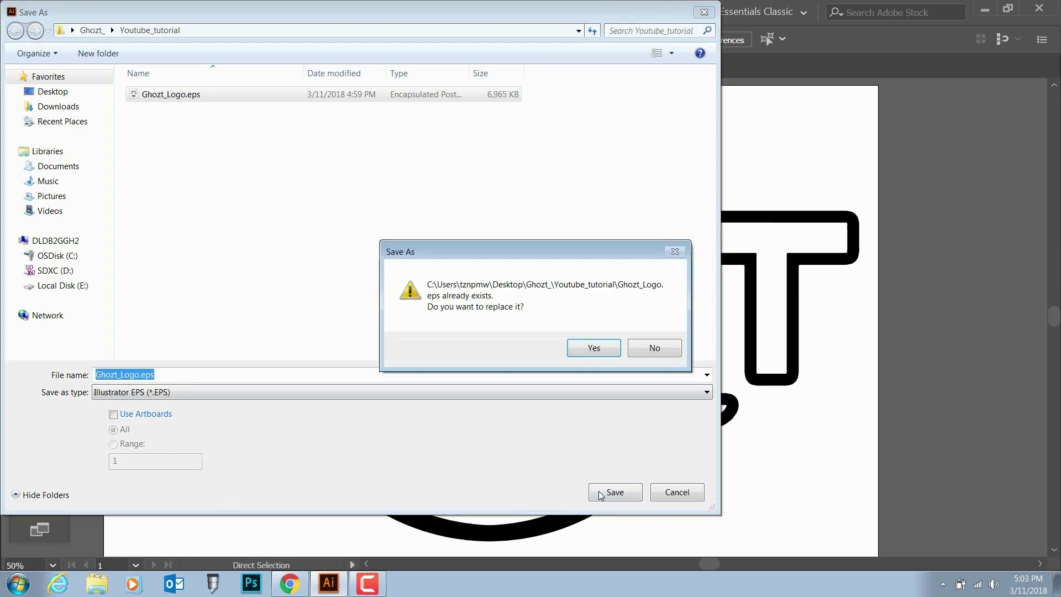
left_click(593, 349)
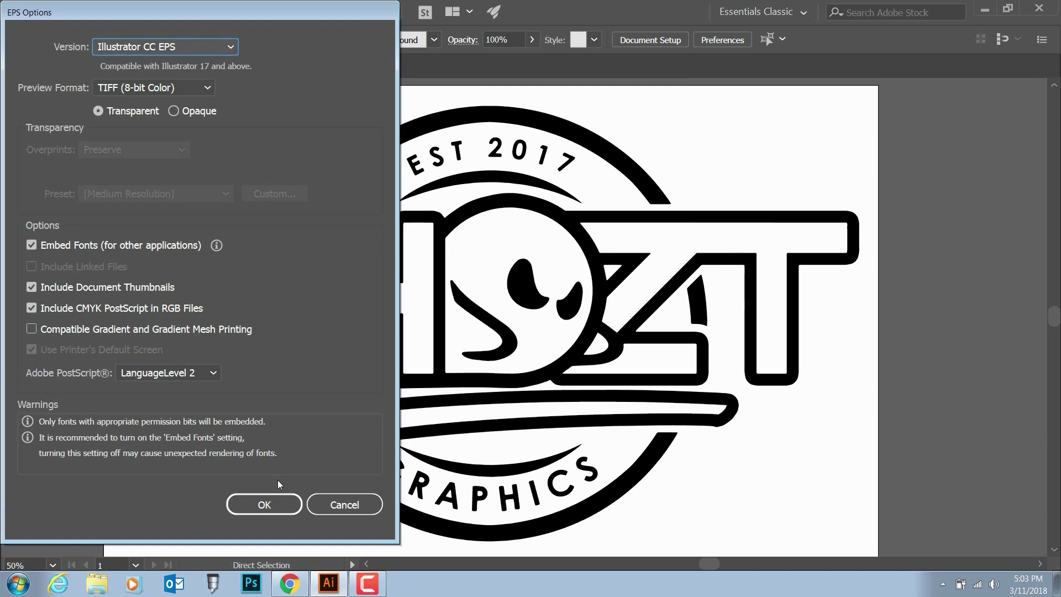
left_click(272, 503)
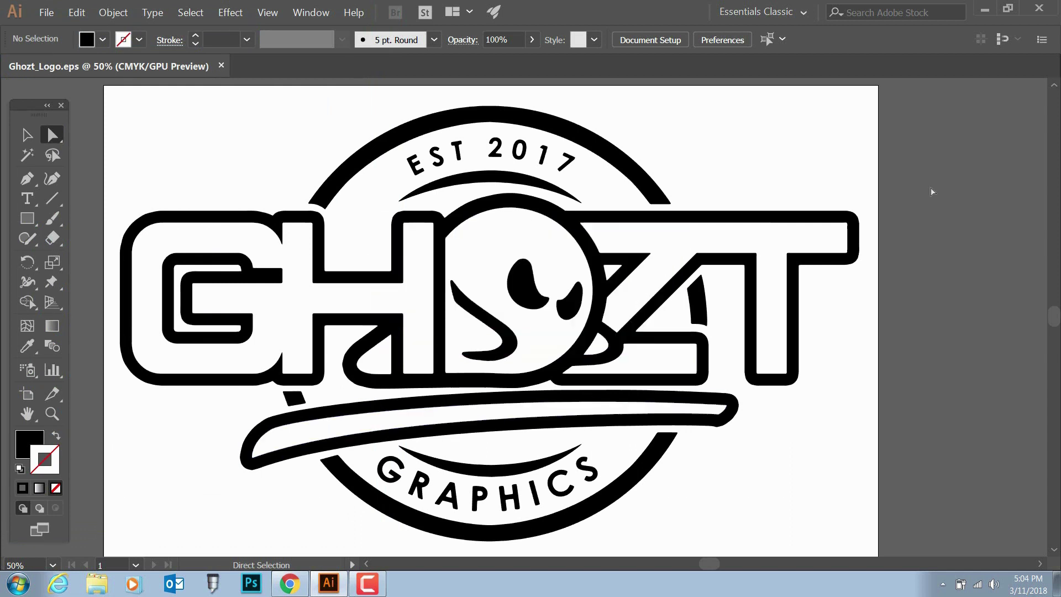
Switch to VinylMaster Cut, dismiss the startup gateway and create a new blank document.
left_click(207, 587)
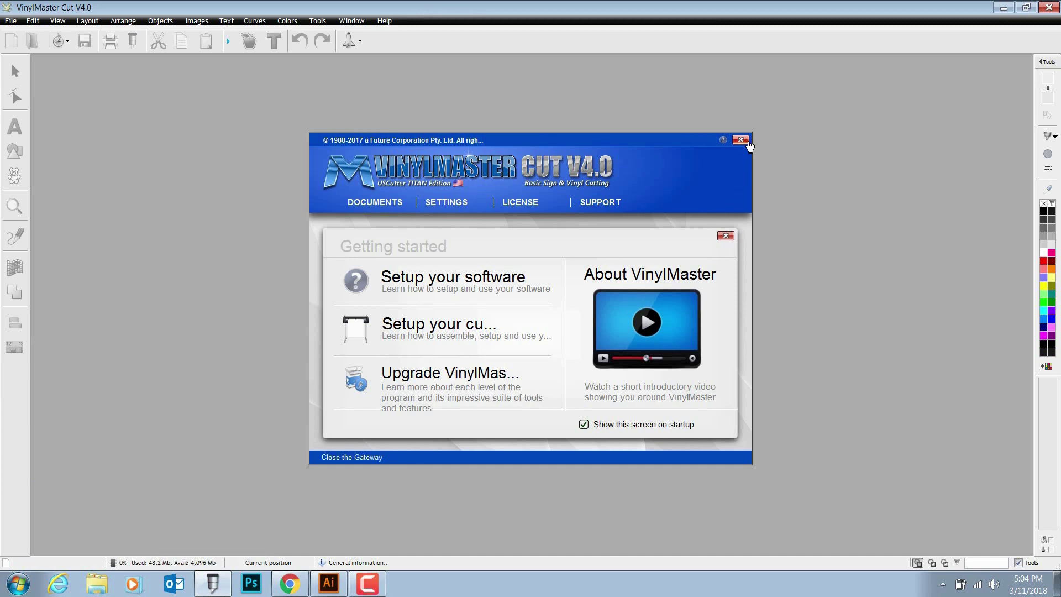
left_click(744, 140)
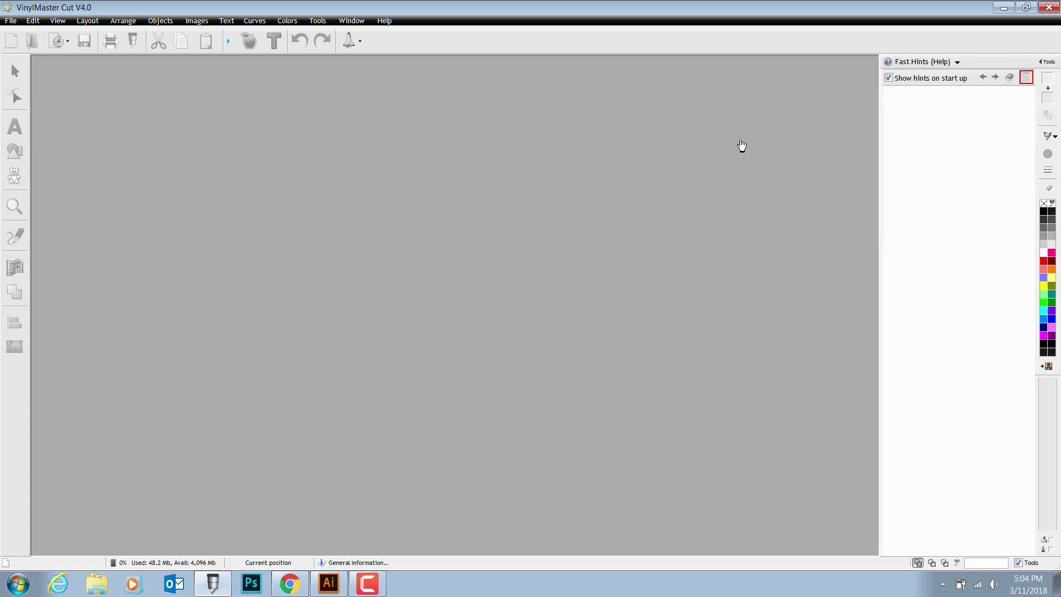
left_click(12, 22)
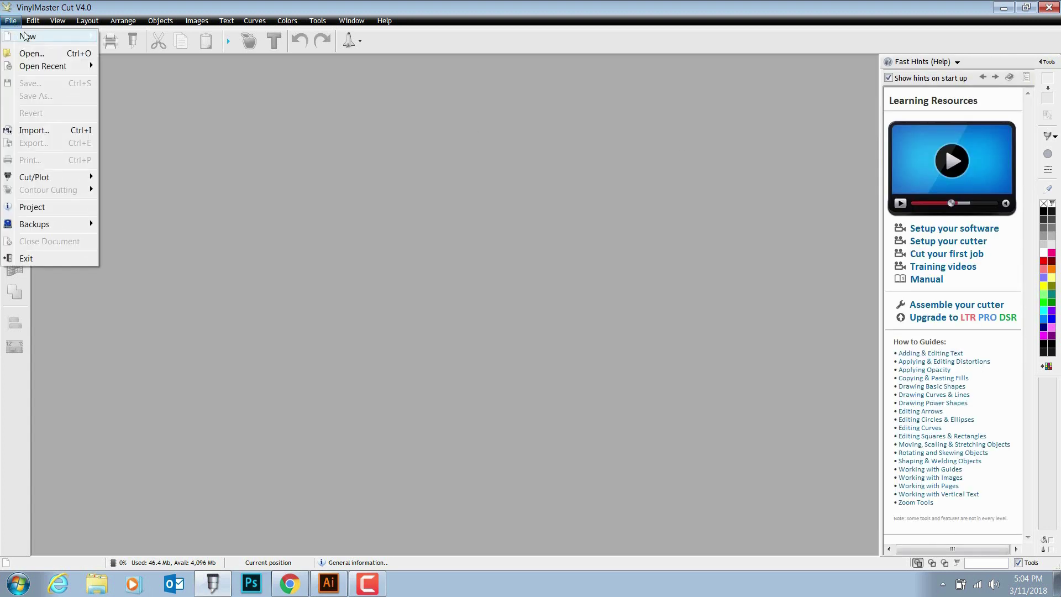
mouse_move(45, 39)
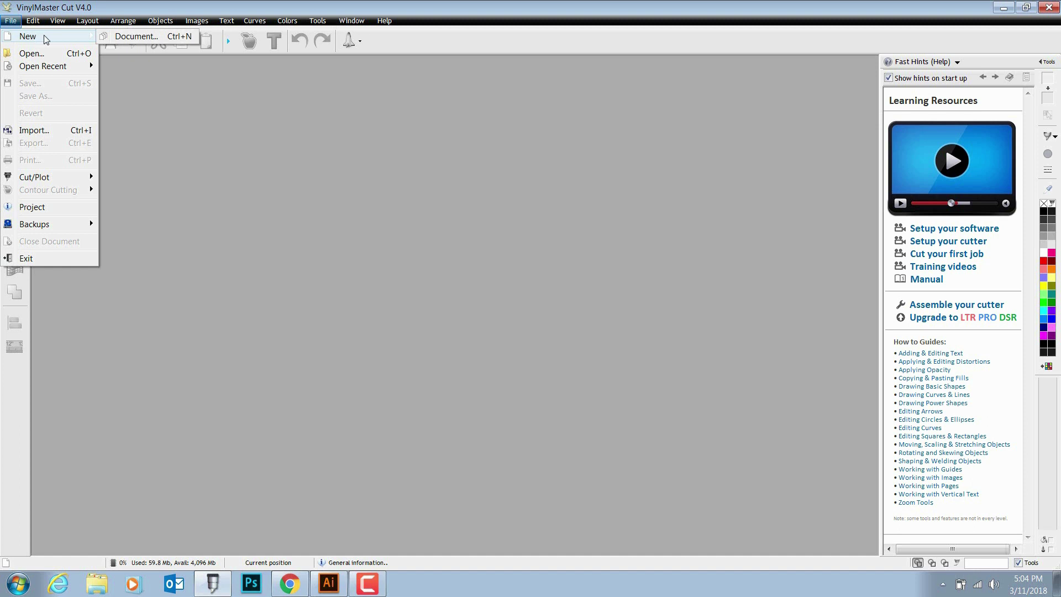
left_click(117, 37)
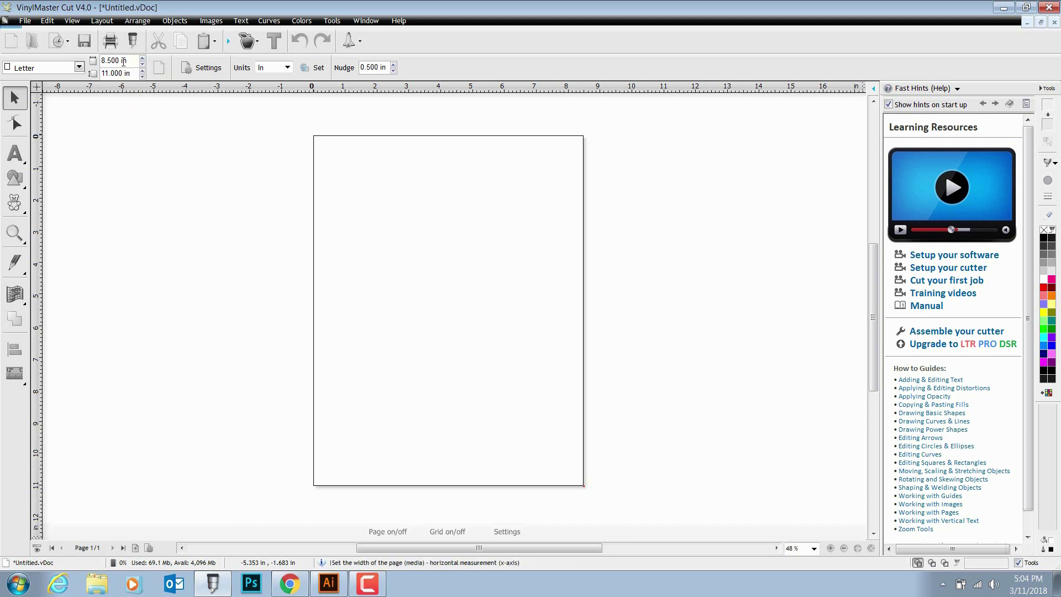
Set the page size to 24 in wide and 50 in high.
left_click_drag(120, 60, 69, 57)
left_click(119, 60)
type("24")
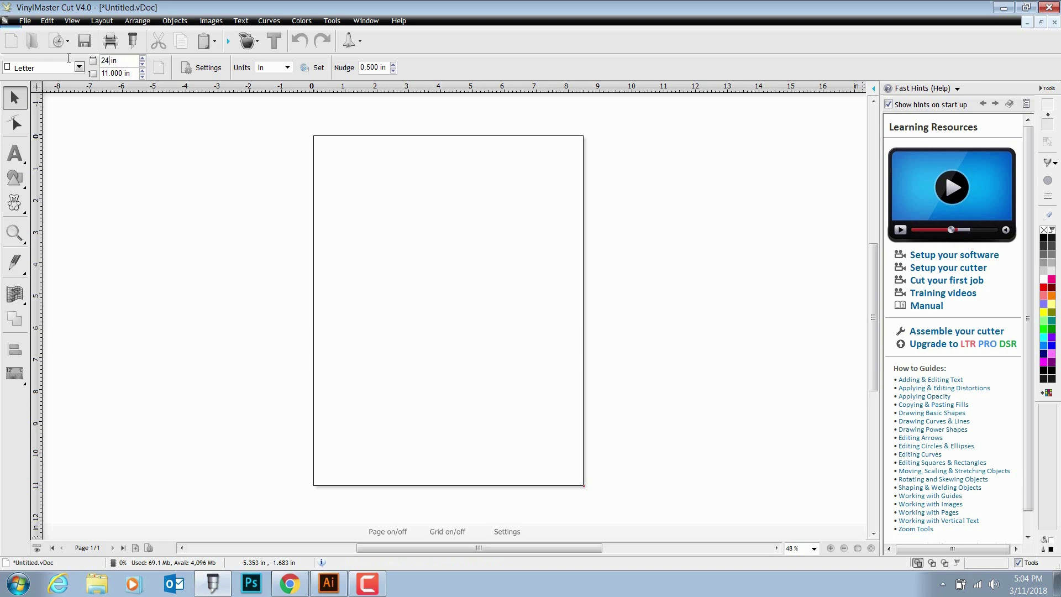
left_click(121, 73)
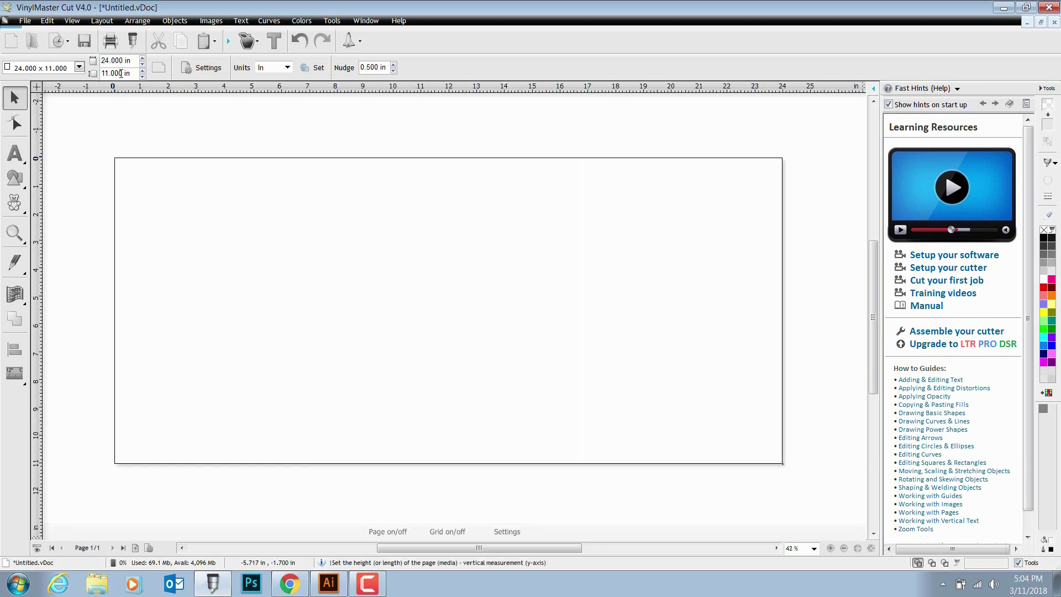
left_click_drag(121, 74, 61, 70)
type("50")
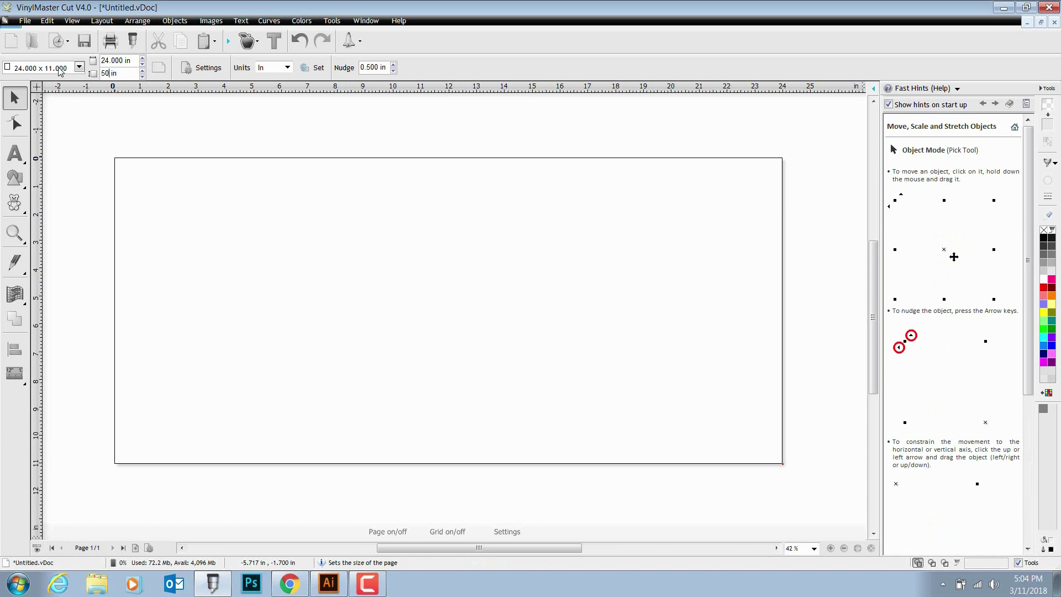
key("Tab")
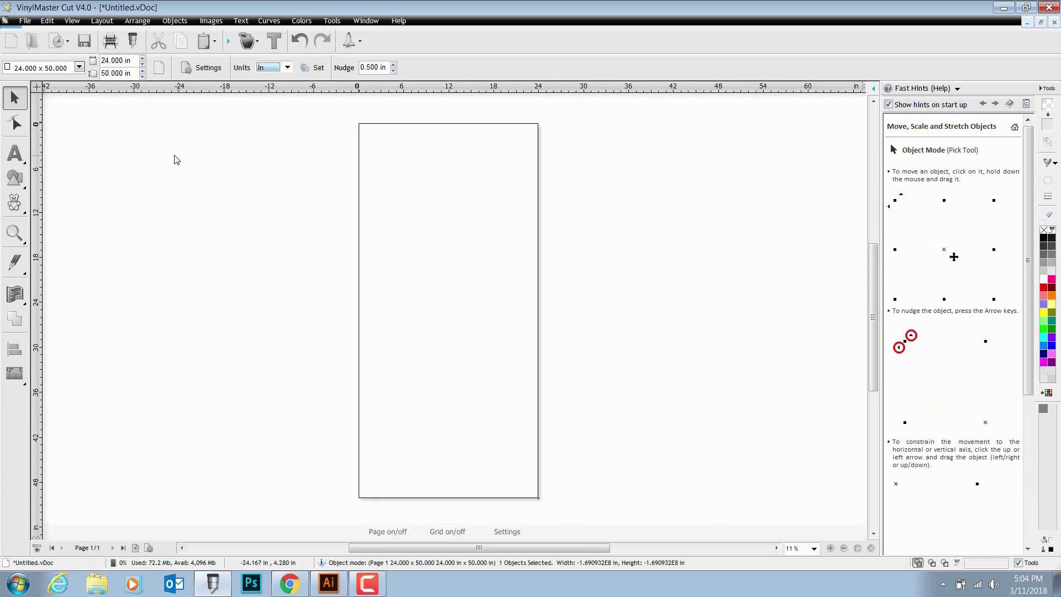
Import Ghozt_Logo.eps from the Youtube_tutorial folder as editable artwork and place it across the middle of the page.
left_click(26, 22)
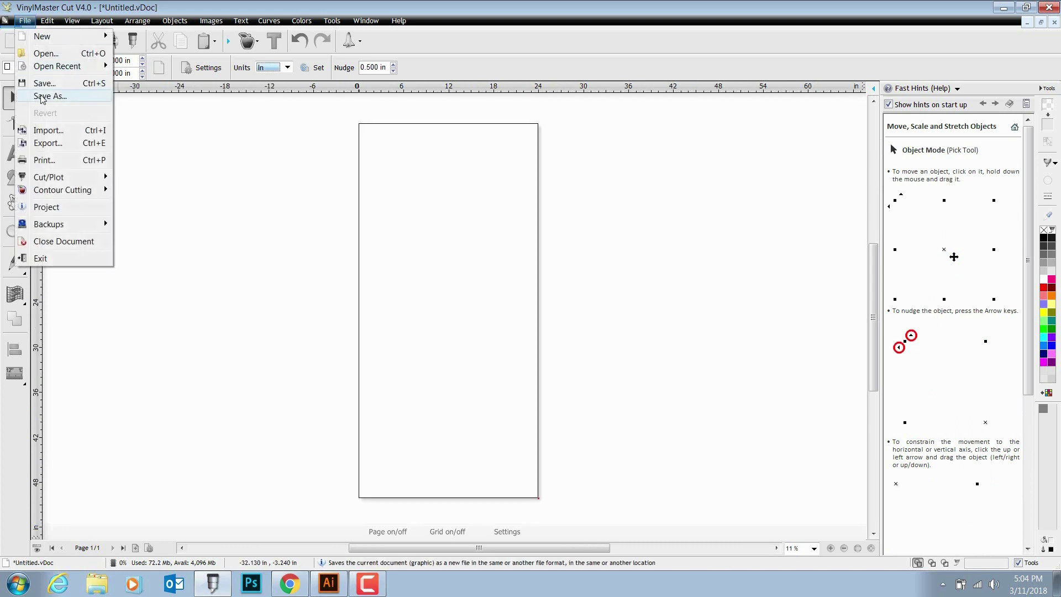
left_click(54, 132)
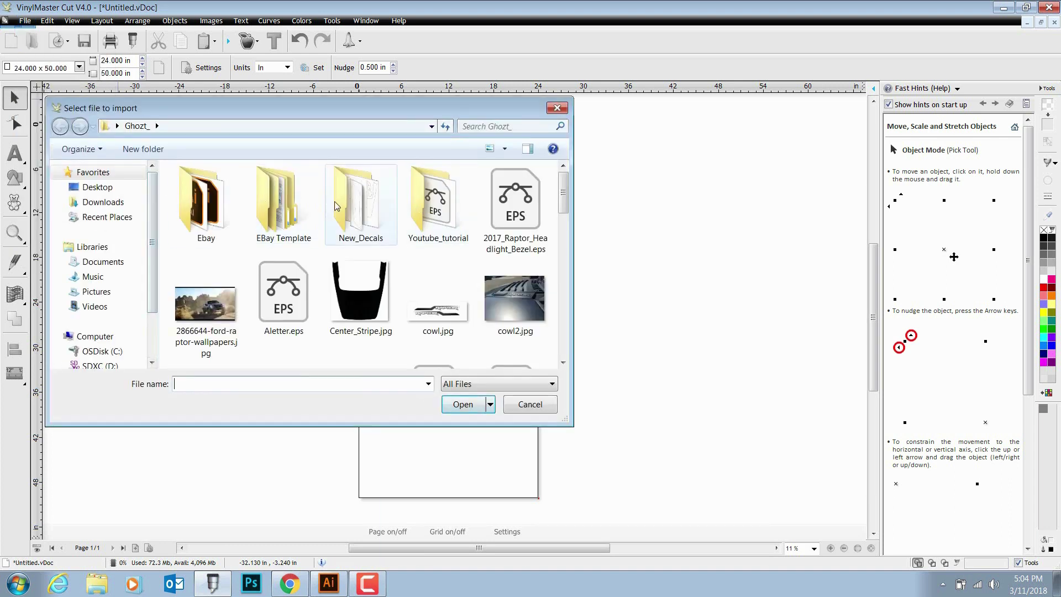
double_click(417, 209)
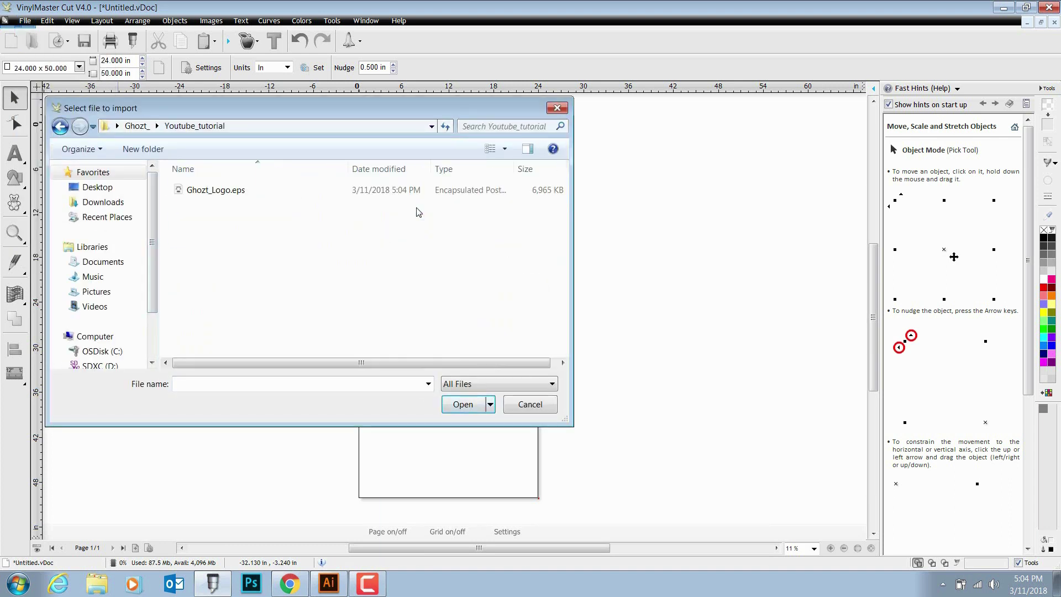
double_click(215, 191)
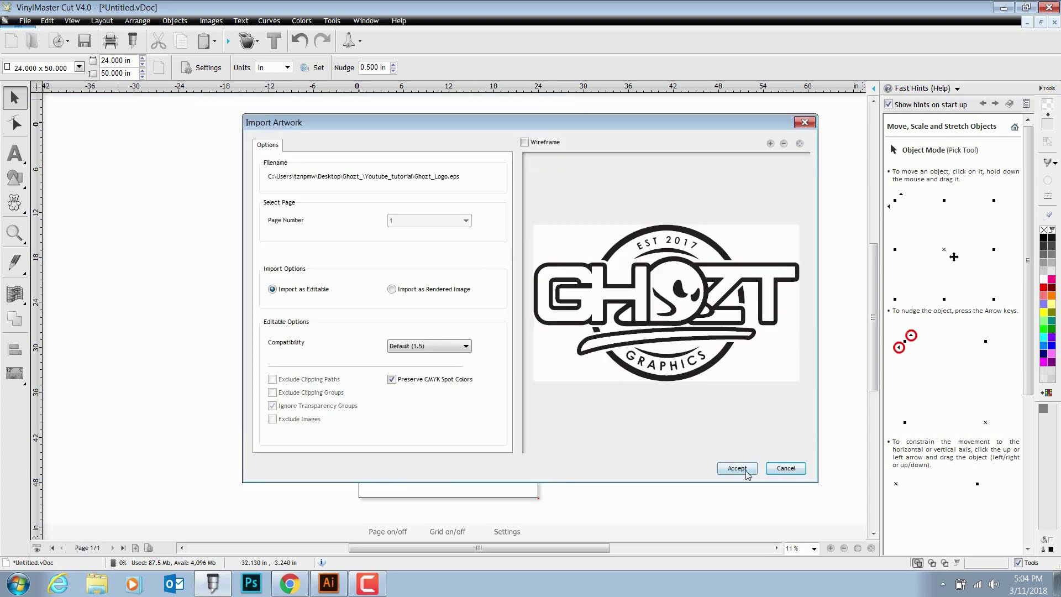
left_click(745, 470)
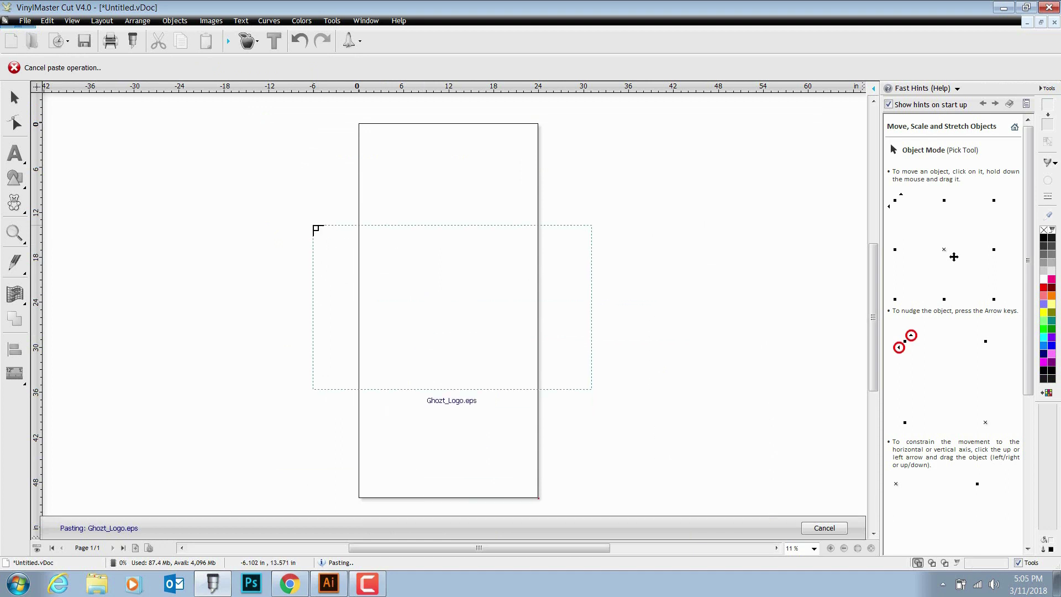
left_click(318, 230)
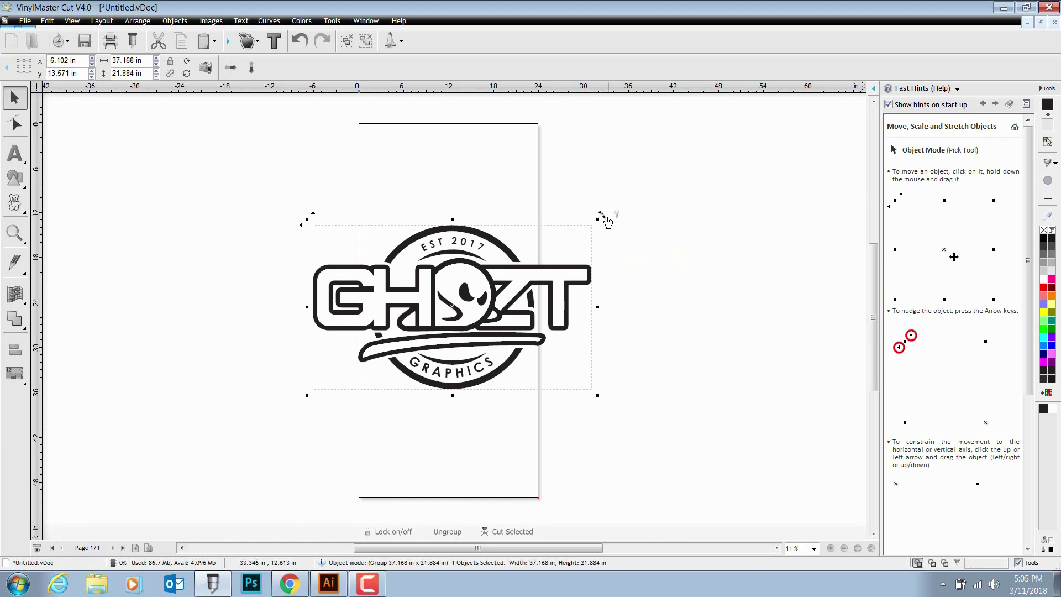
left_click_drag(604, 218, 497, 407)
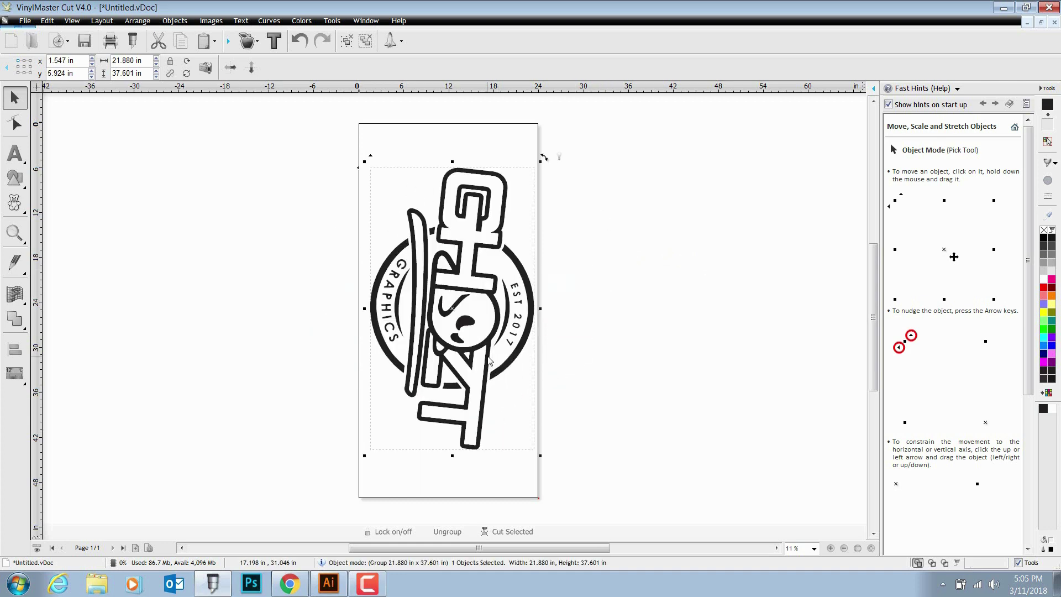
key("ctrl+z")
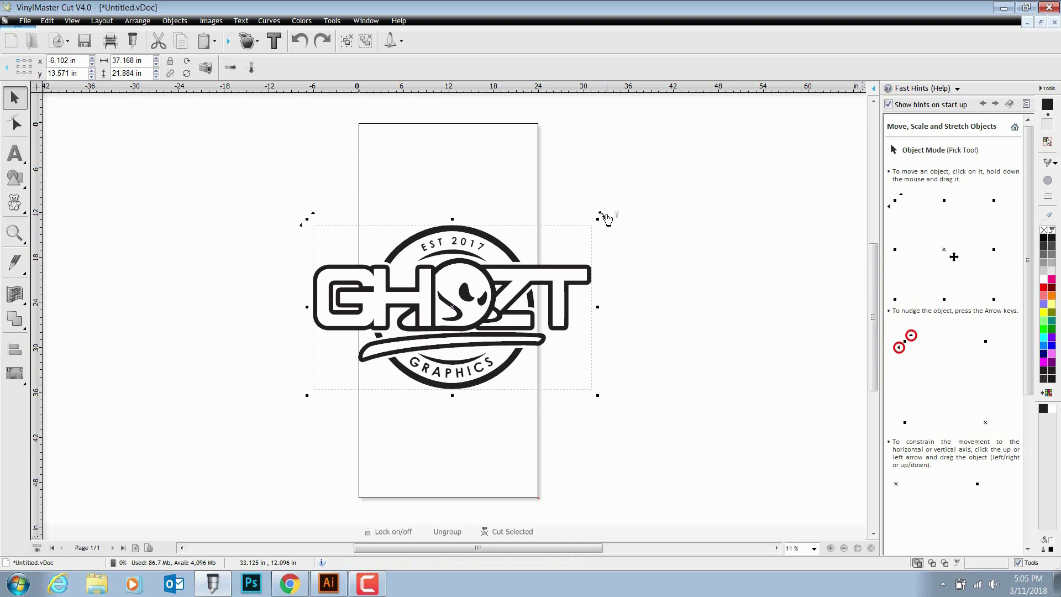
left_click_drag(604, 217, 566, 349)
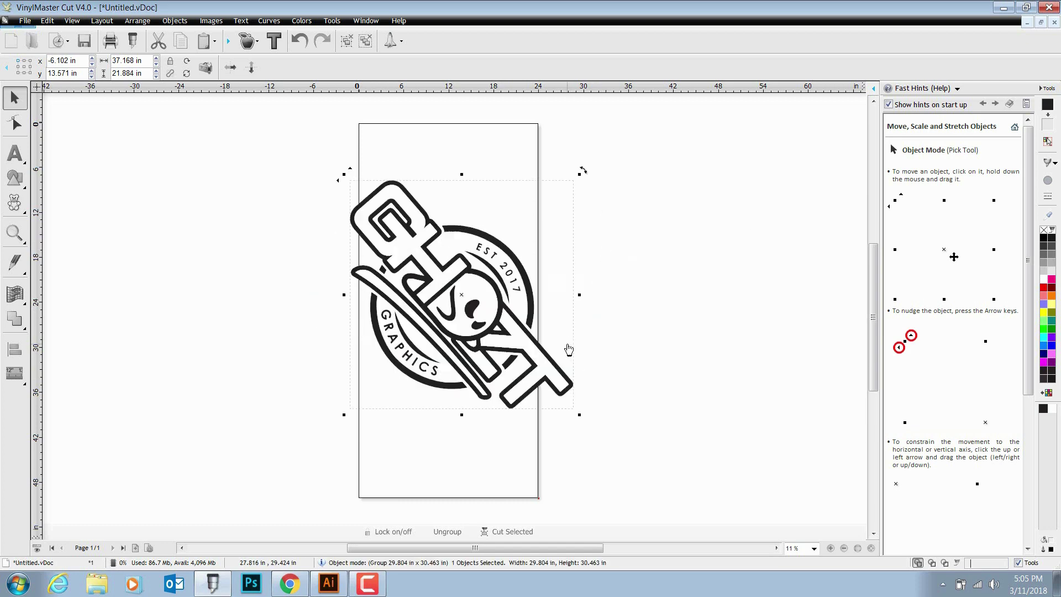
key("ctrl+z")
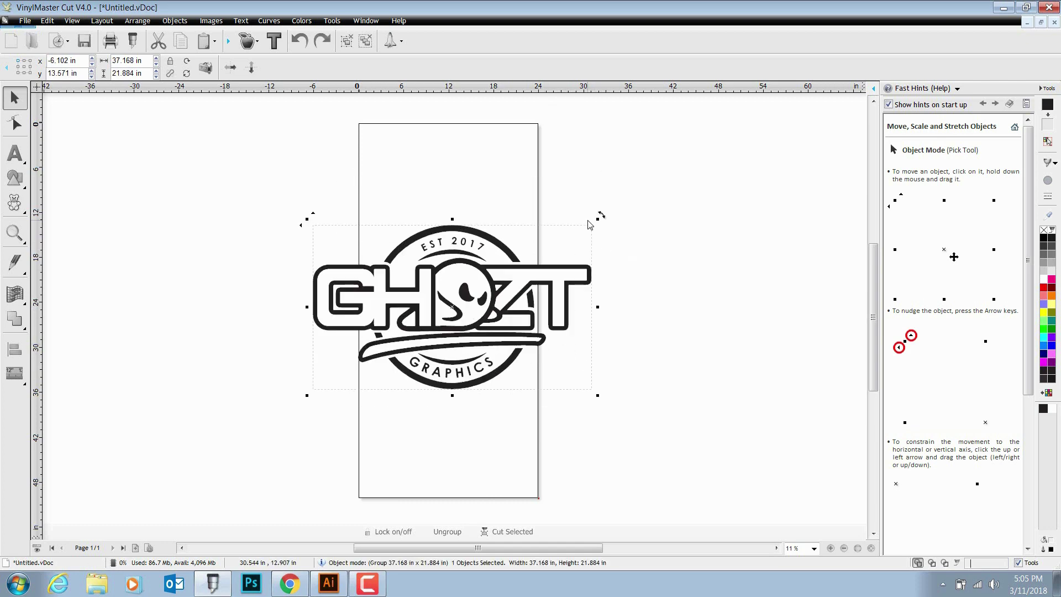
Rotate the logo 90° clockwise and move it towards the page's lower end, at about X 1.1 in, Y 12 in, leaving it deselected.
left_click_drag(606, 219, 507, 411)
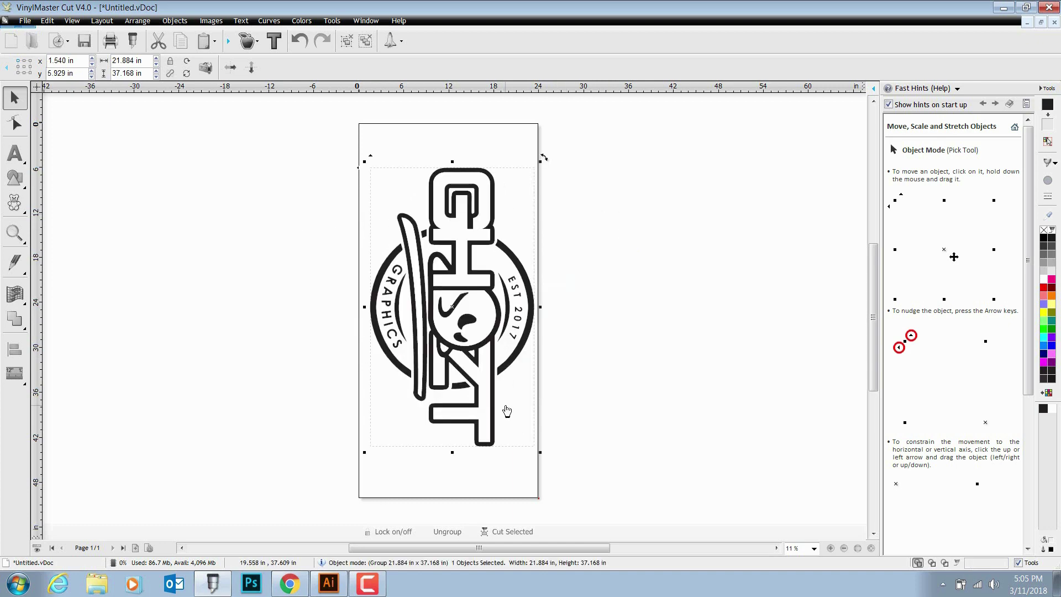
left_click_drag(488, 338, 484, 383)
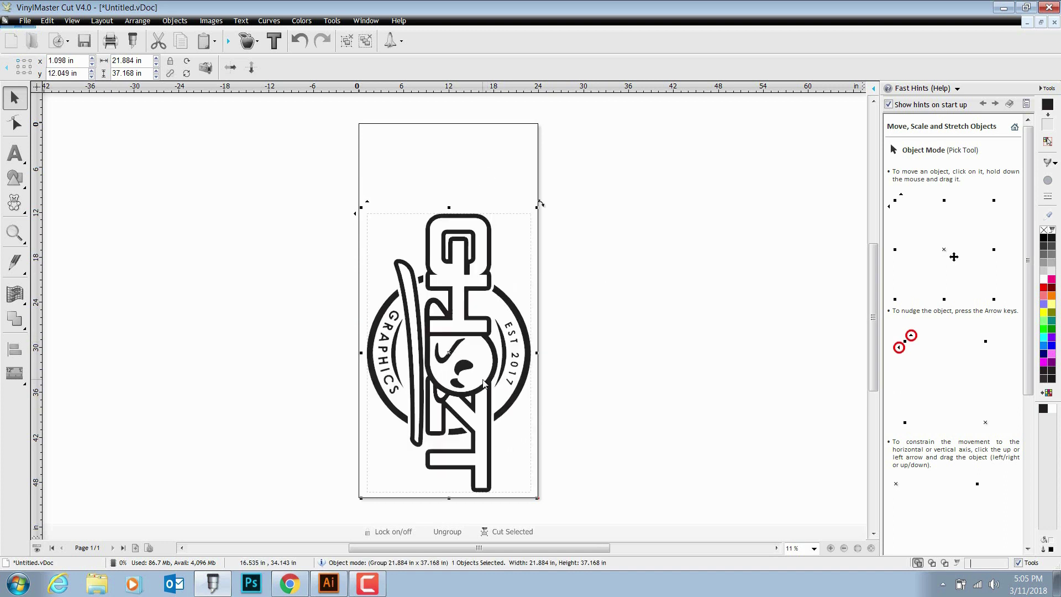
key("Up")
left_click(622, 404)
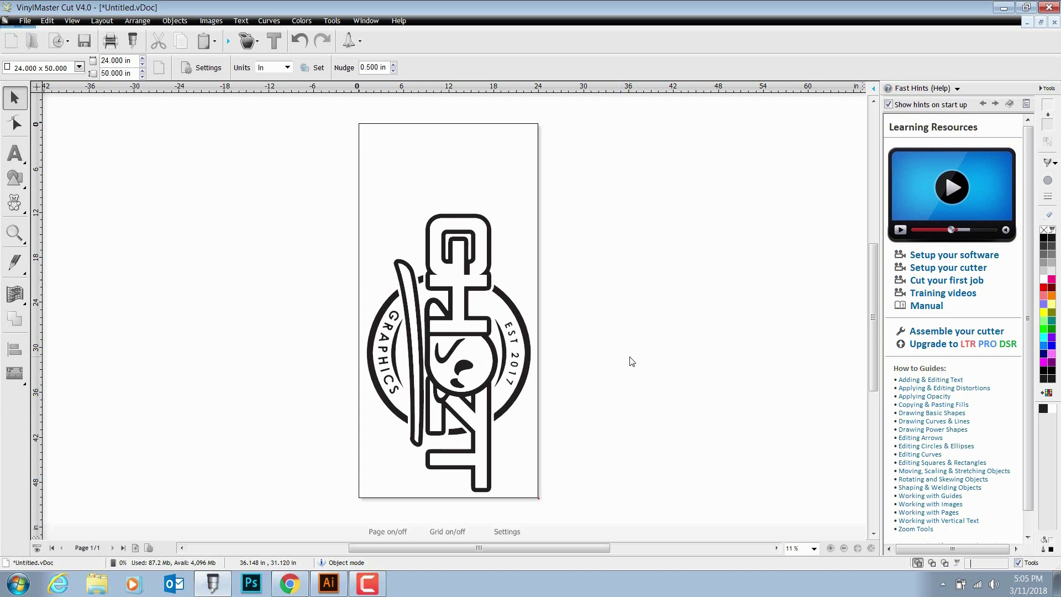
Send the logo to the TITAN3 - 53in cutter with the media width set to 24 in and start the cut job.
left_click(26, 21)
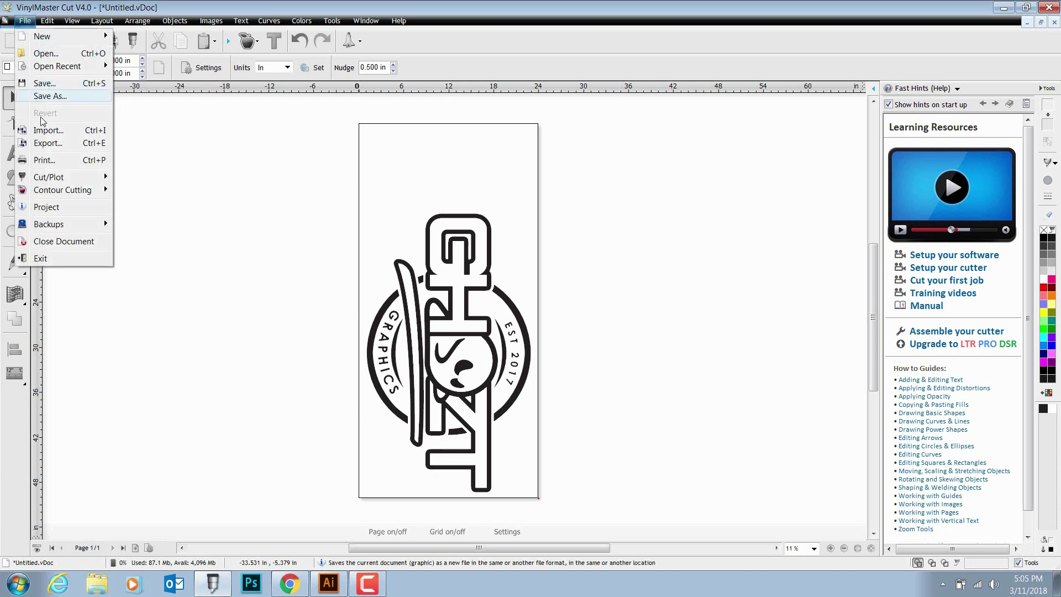
mouse_move(63, 176)
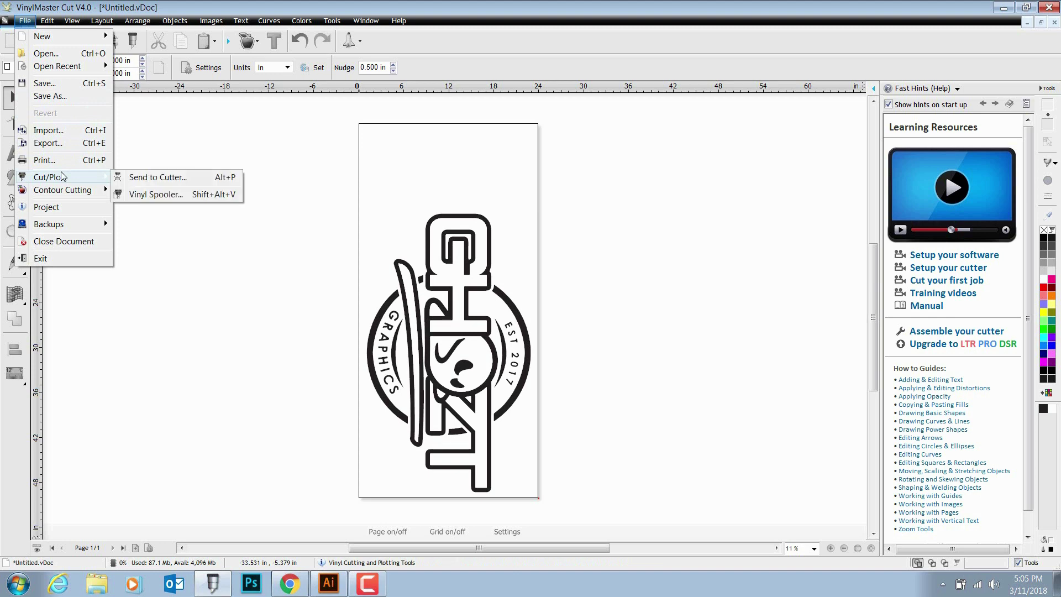
left_click(138, 181)
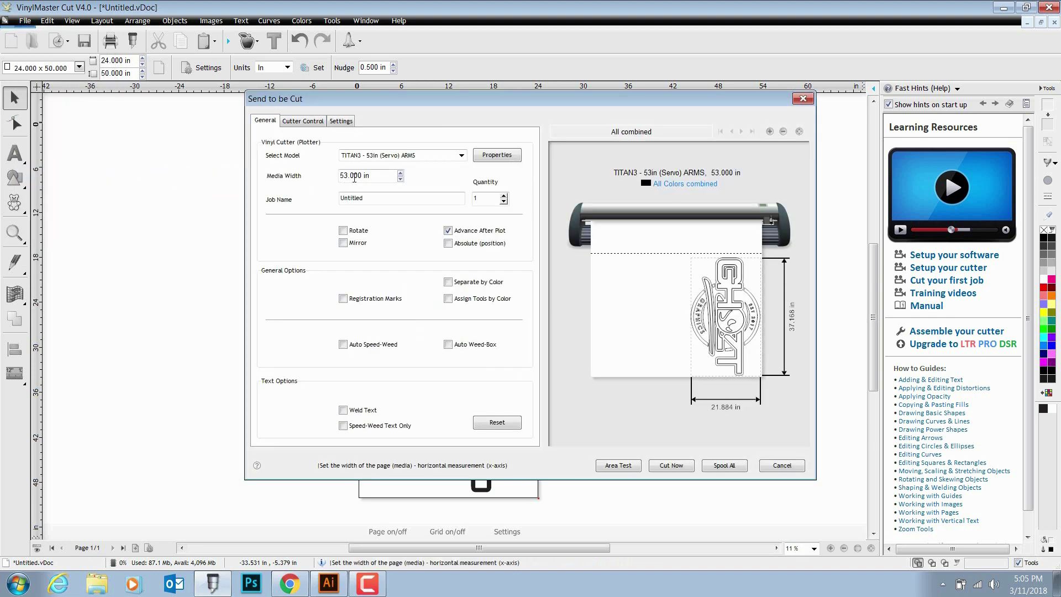
double_click(360, 177)
type("24")
key("Return")
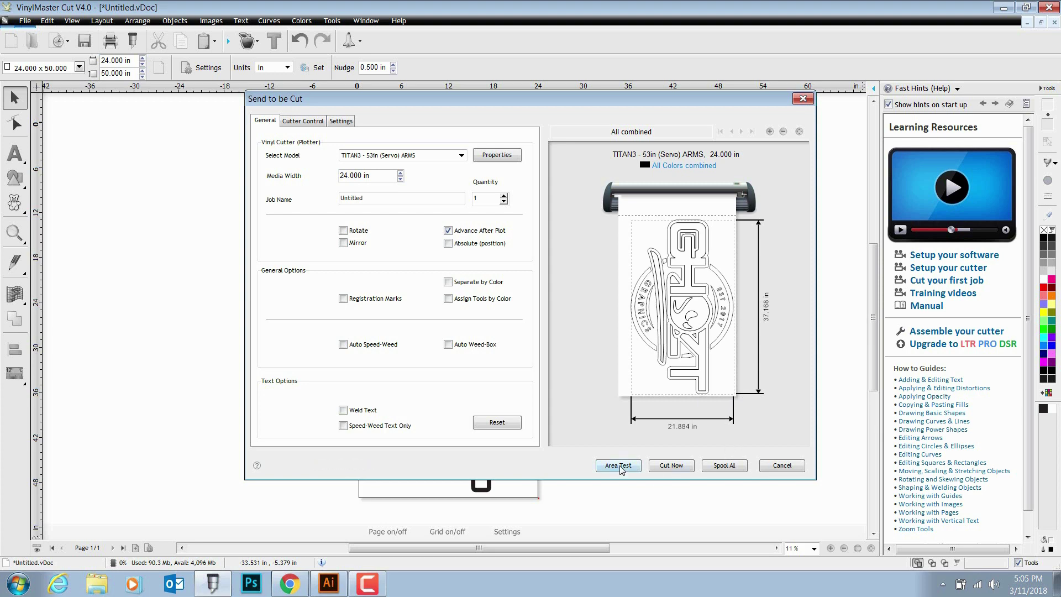
left_click(671, 466)
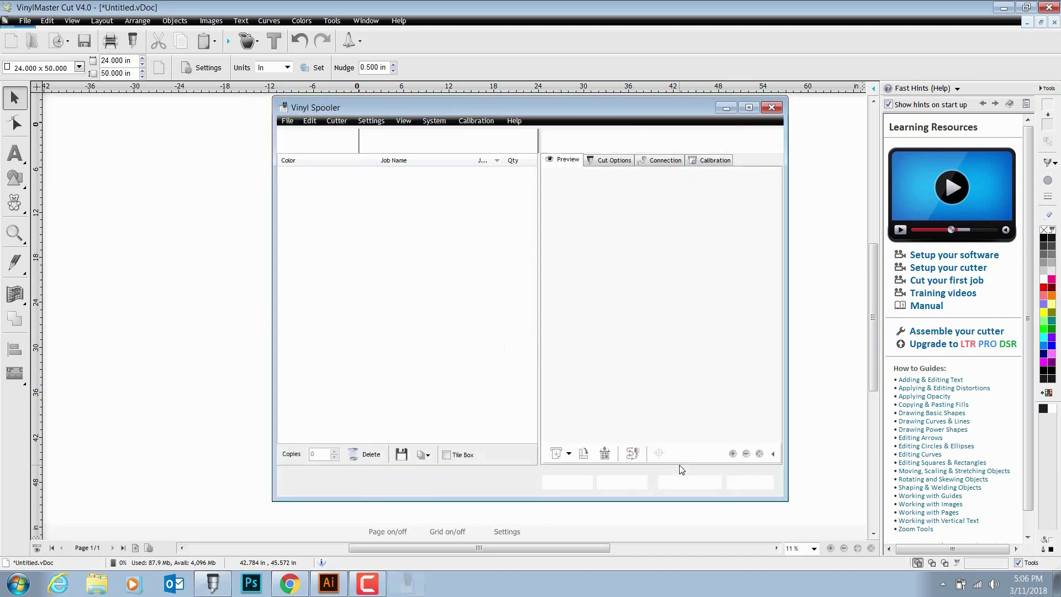